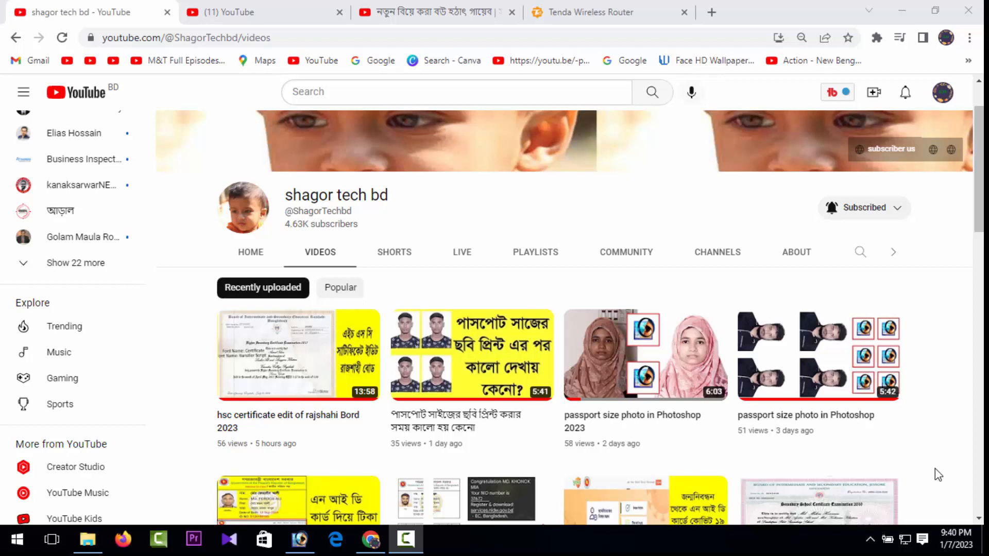
- Switch to Adobe Photoshop with the open portrait and activate the Move tool
mouse_move(816, 487)
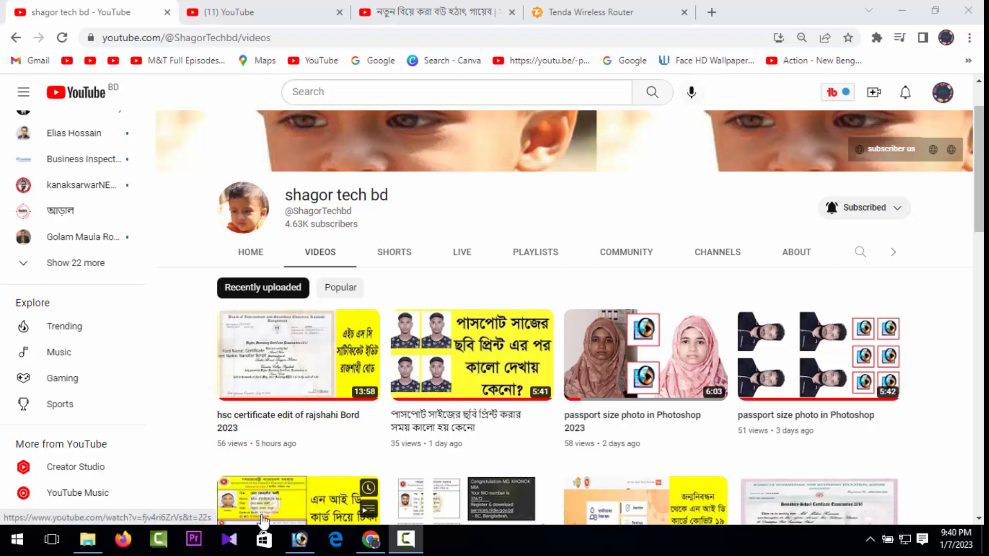
left_click(299, 540)
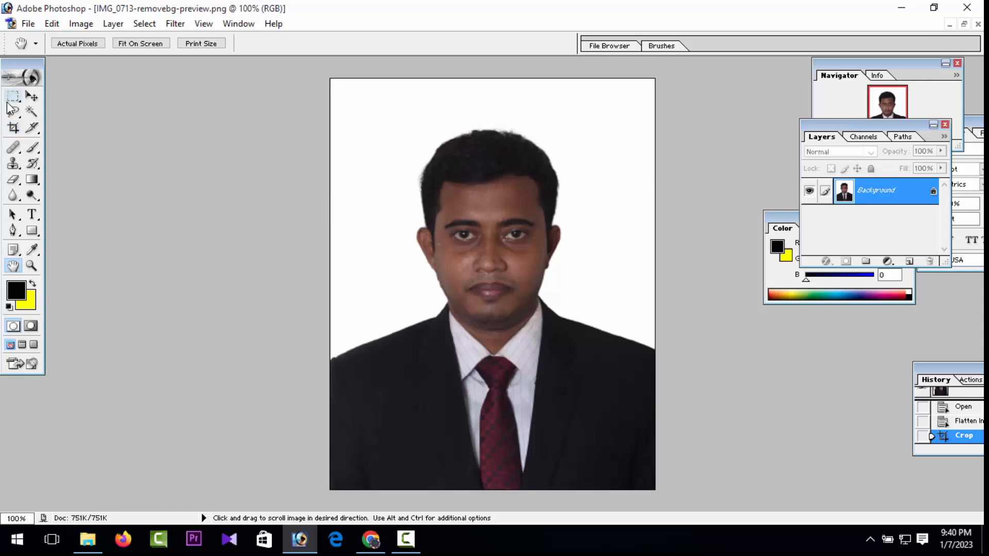
left_click(33, 95)
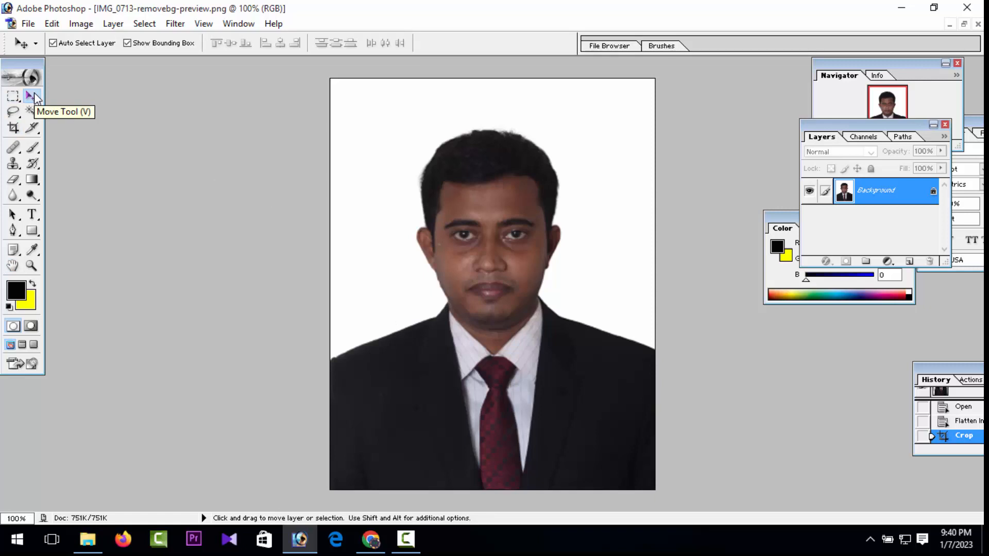
left_click(78, 27)
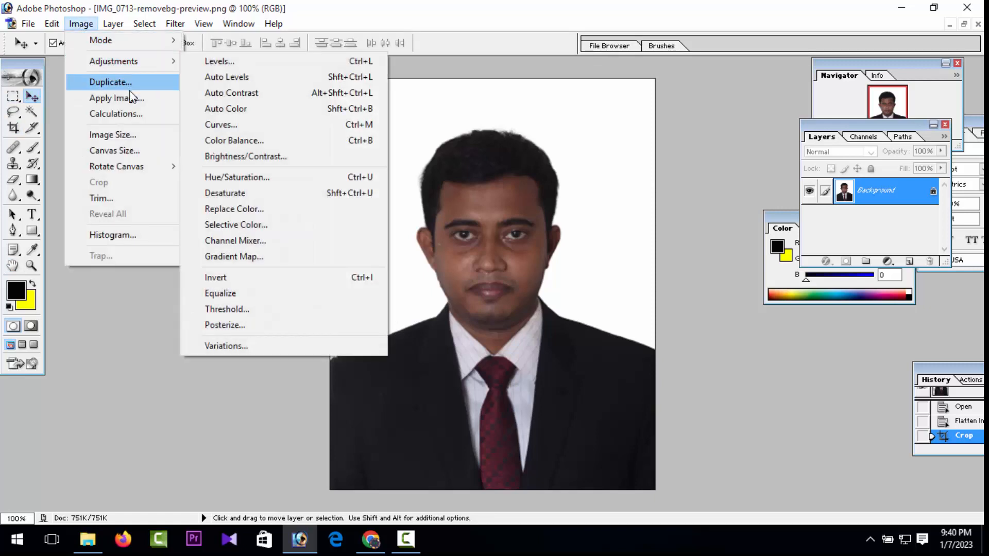
left_click(290, 198)
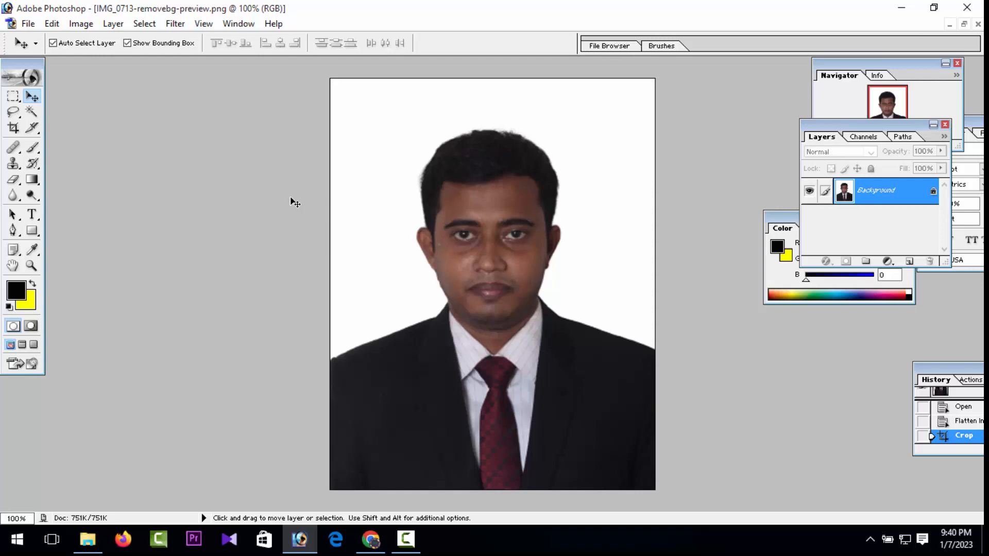
- Brighten the portrait with Levels, setting the RGB midtone input to 1.20 and the white input to 213
key("ctrl+l")
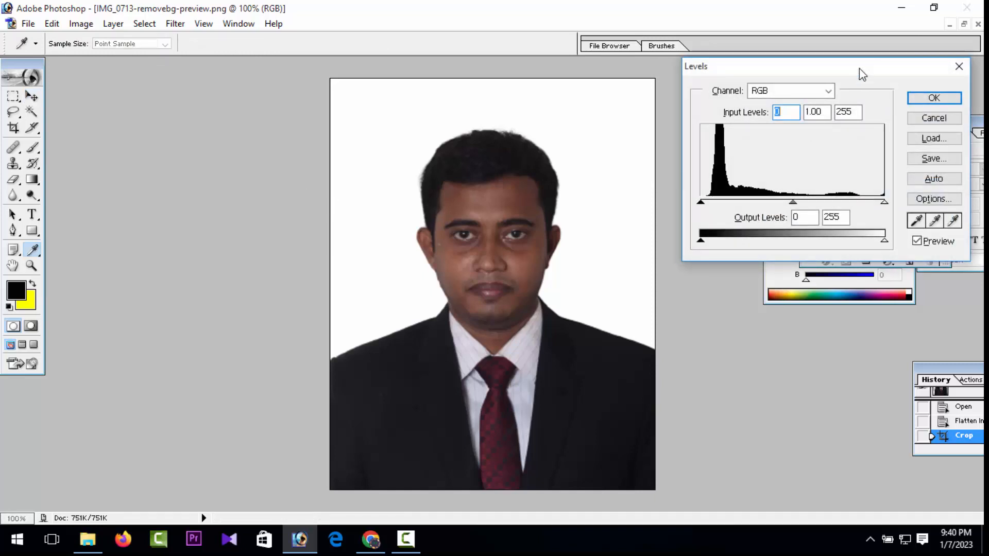
left_click_drag(860, 72, 783, 176)
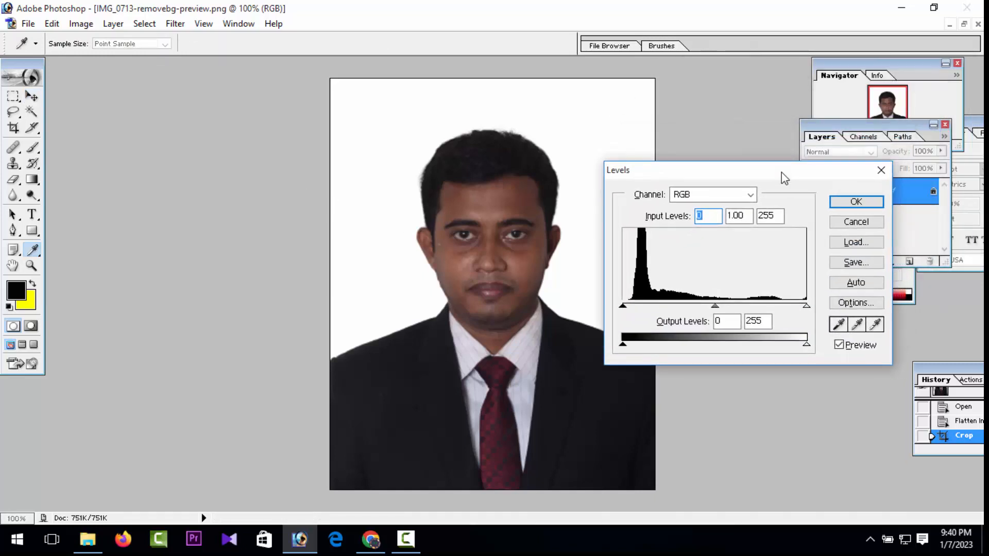
left_click_drag(770, 172, 840, 164)
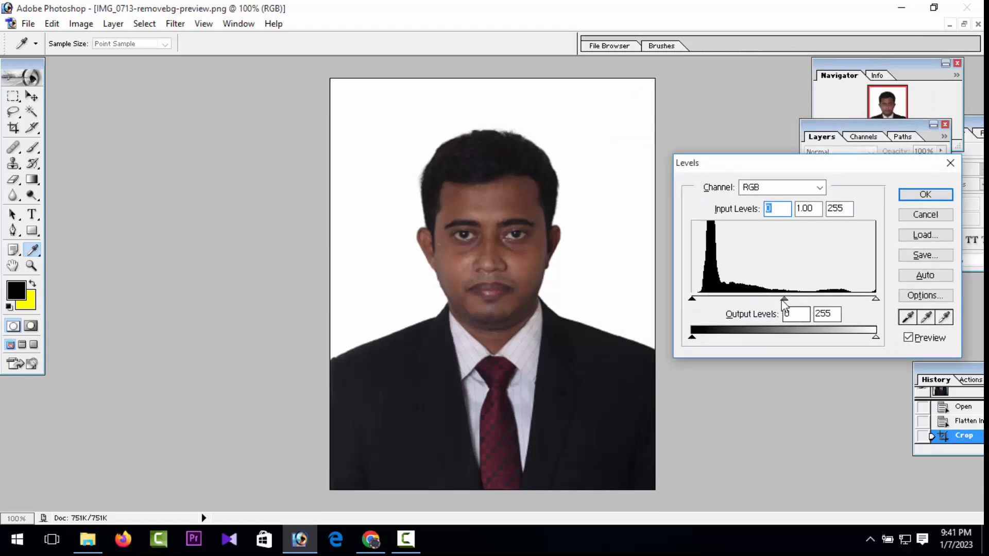
left_click_drag(784, 301, 771, 301)
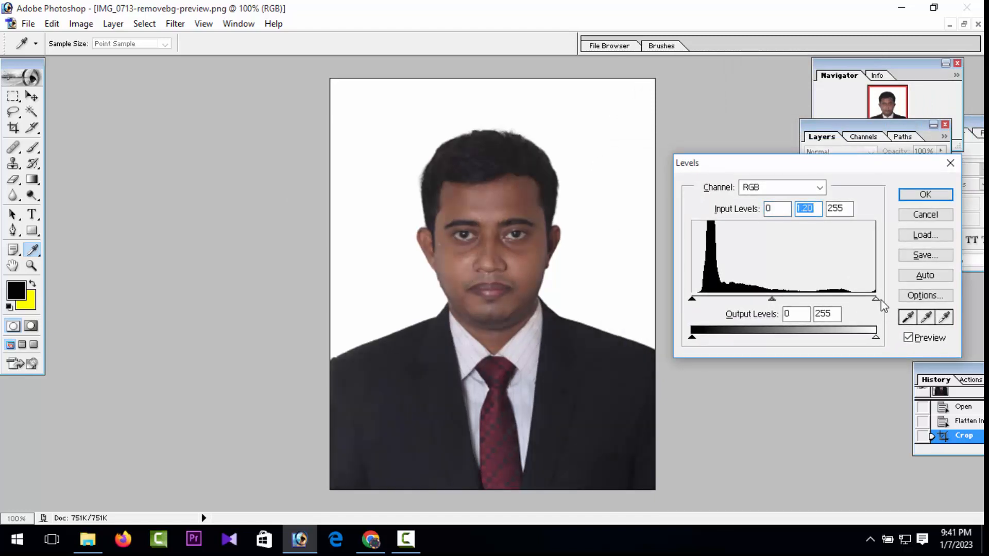
left_click_drag(875, 299, 845, 299)
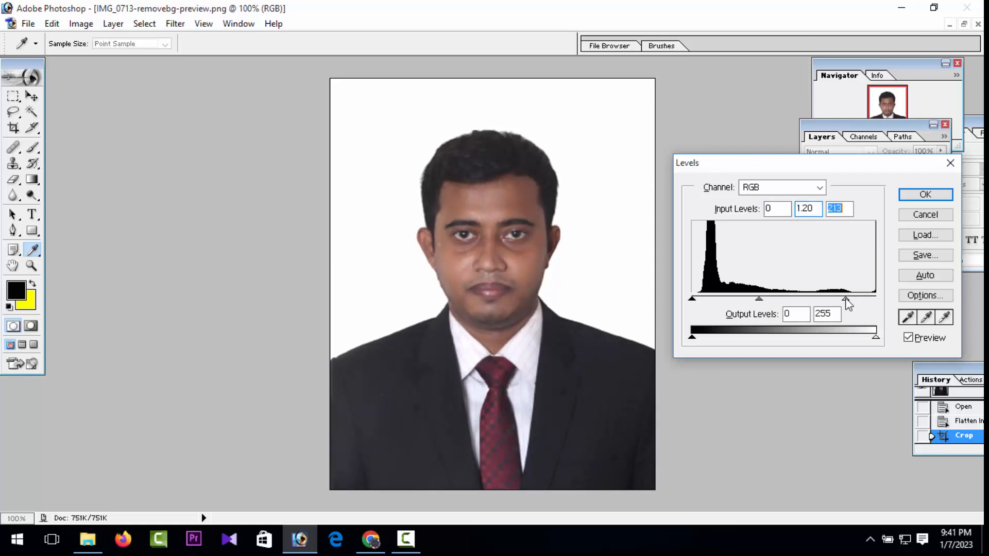
left_click(924, 194)
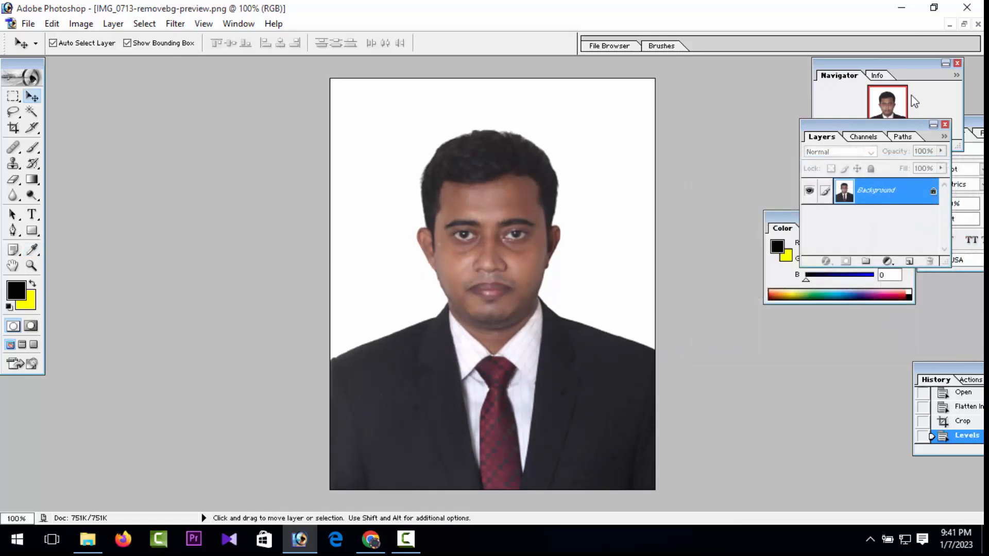
- Restore the portrait to a floating window and create a white A4 document in RGB Color at 300 pixels/inch
left_click(964, 24)
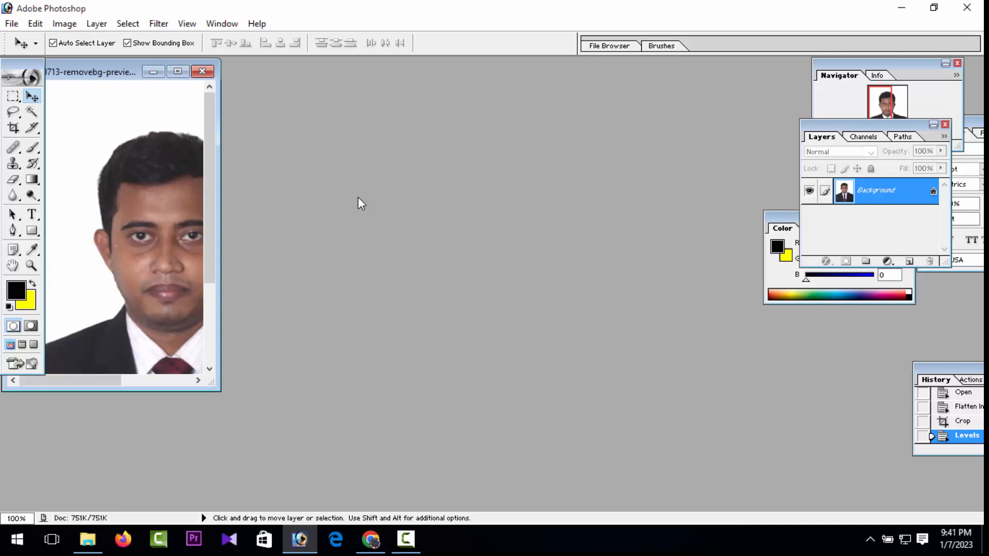
key("ctrl+n")
left_click(442, 215)
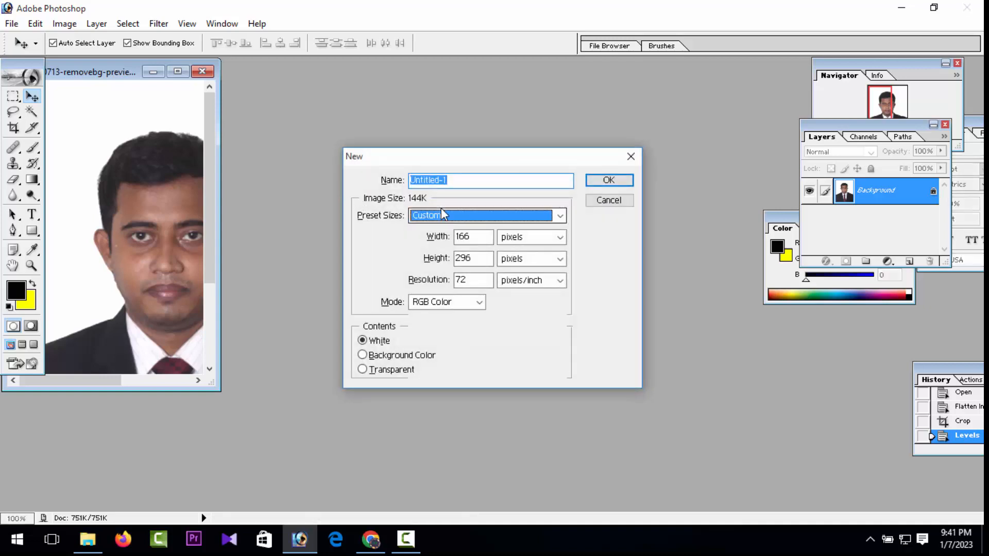
left_click(442, 214)
left_click(453, 327)
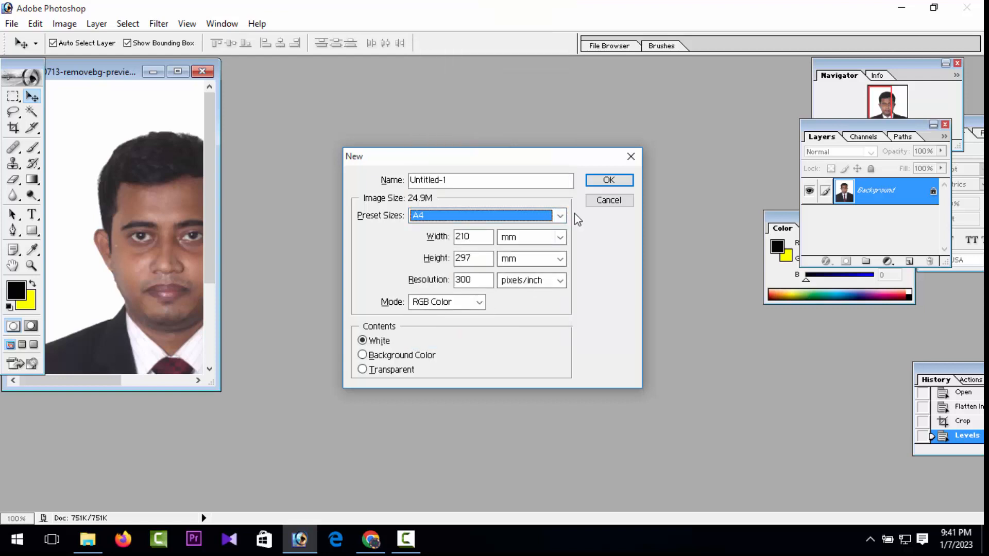
left_click(602, 180)
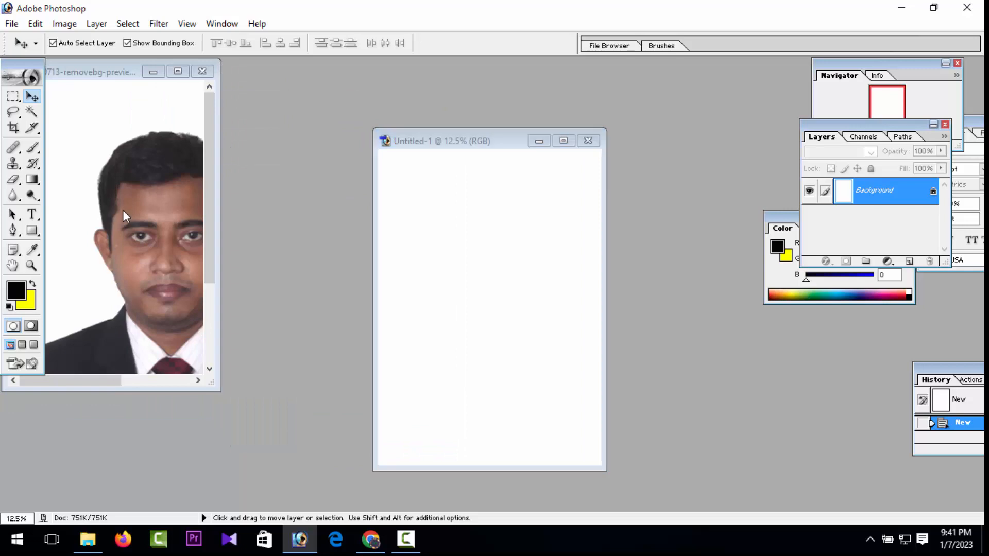
- Copy the portrait into the upper-left corner of the A4 page, and enlarge the portrait's own window to show the full picture width
left_click_drag(126, 214, 395, 184)
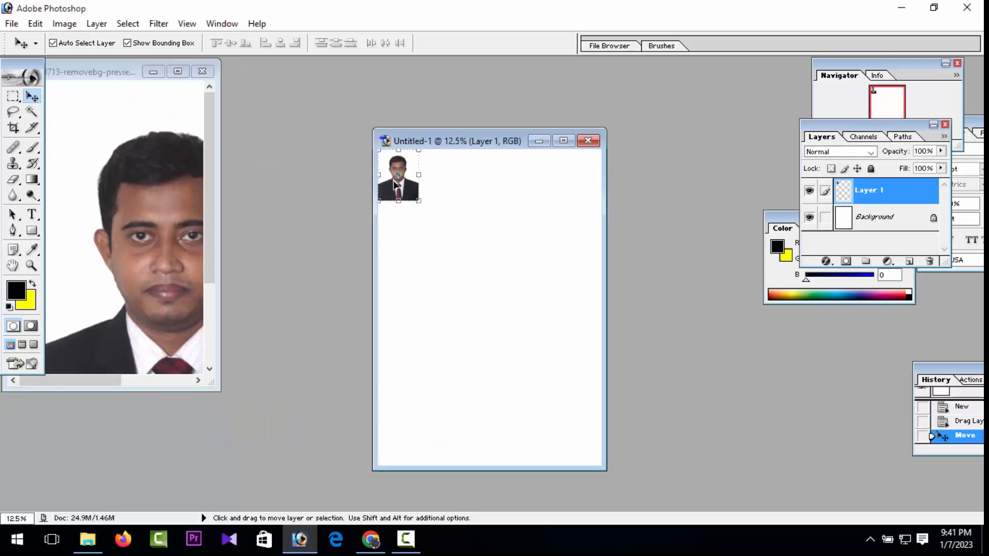
left_click(154, 231)
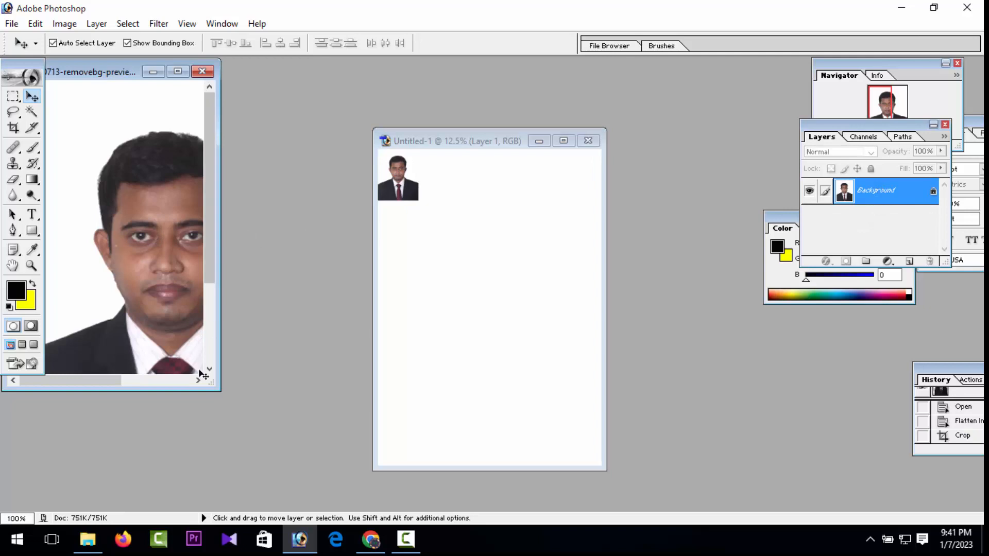
left_click_drag(210, 380, 503, 479)
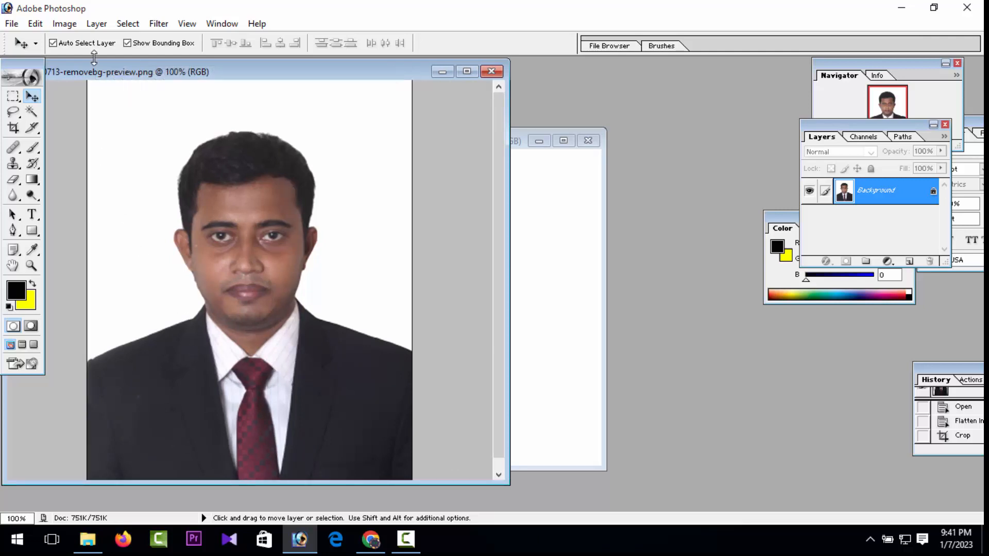
- Lighten the original portrait with Curves, raising the RGB curve's midpoint to input 118 and output 140
left_click(65, 23)
mouse_move(105, 68)
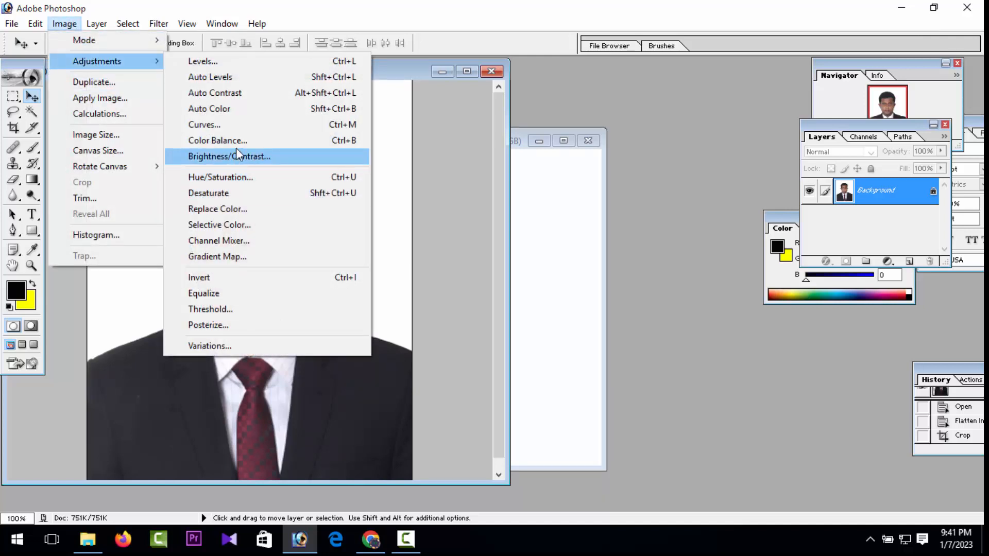
left_click(239, 122)
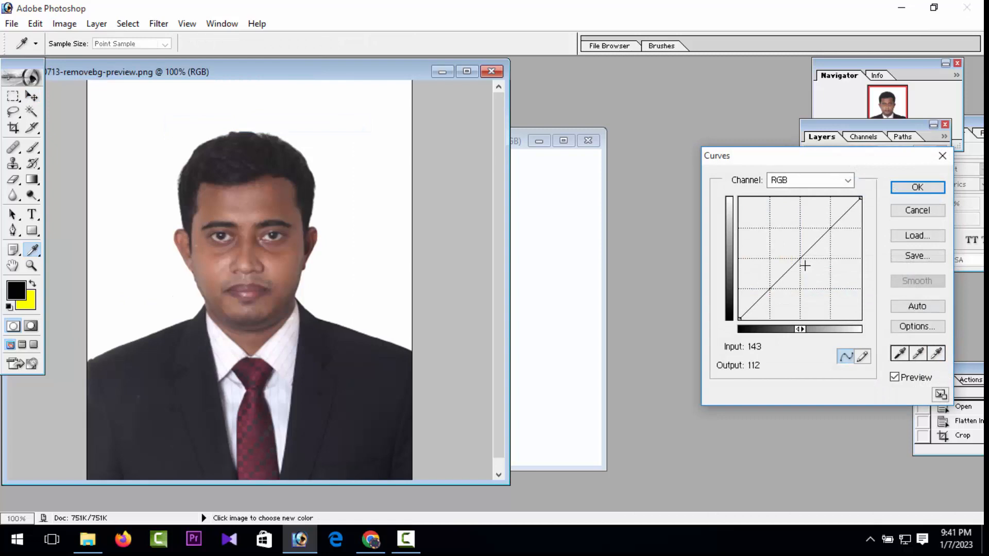
left_click(798, 257)
left_click_drag(797, 258, 796, 253)
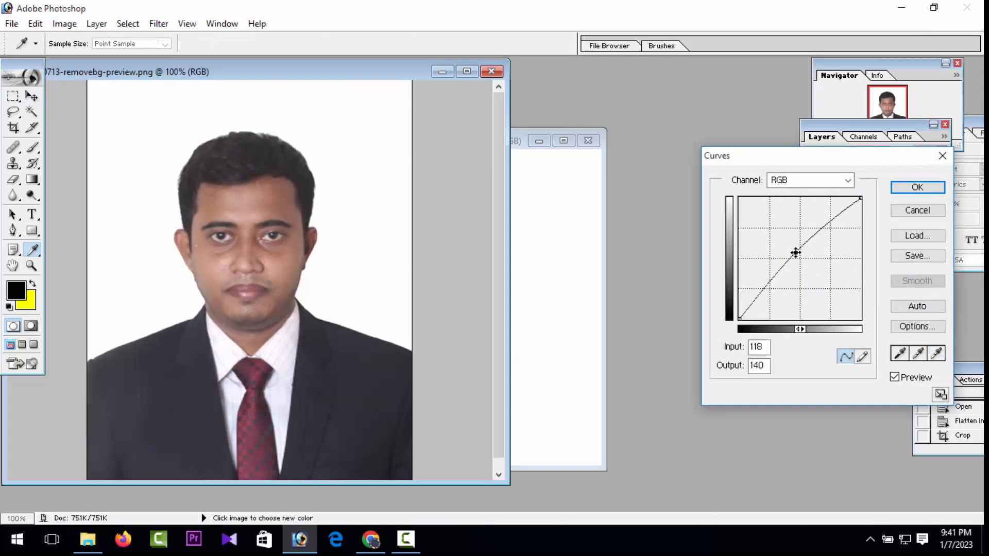
left_click(915, 187)
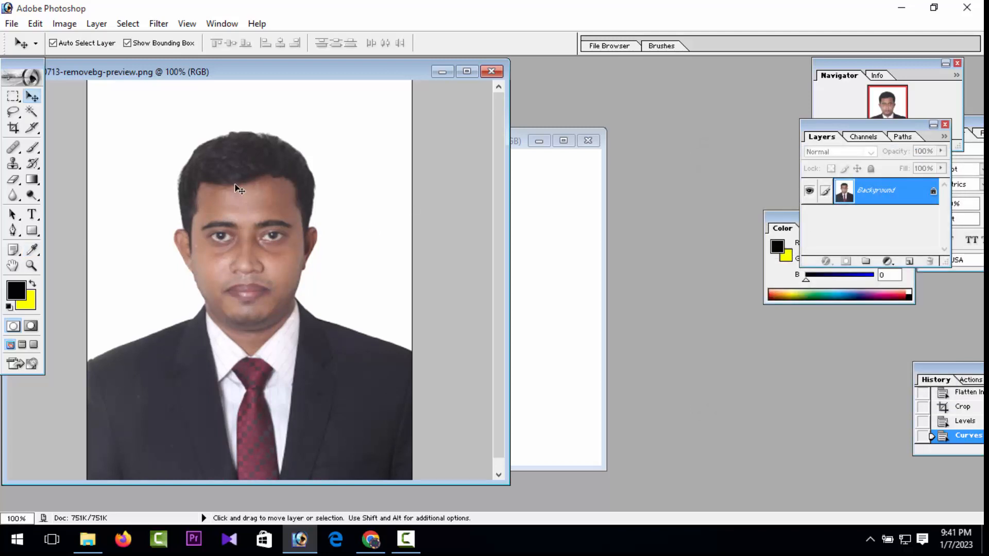
- Copy the Curves-adjusted portrait onto the A4 page beside the first copy and return to the portrait document
left_click_drag(235, 185, 518, 264)
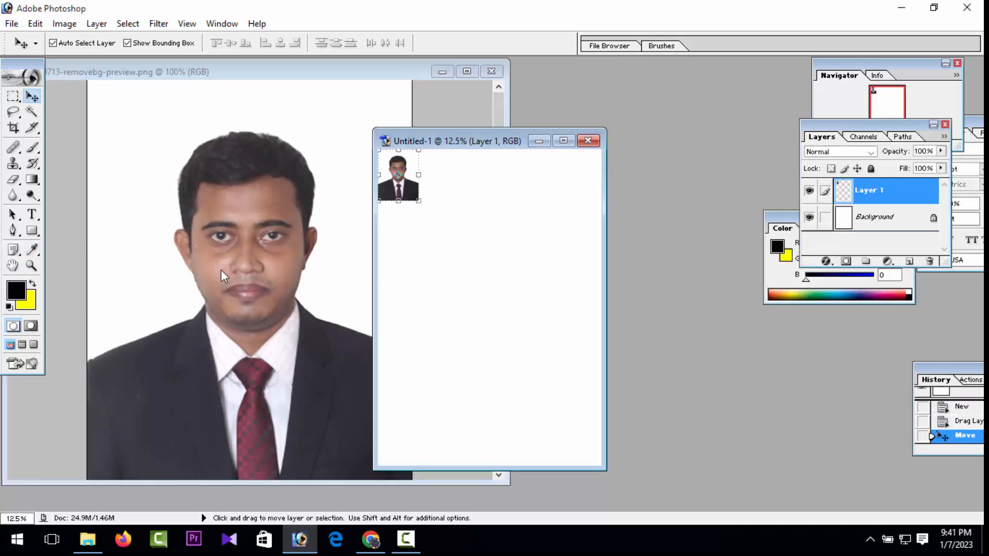
left_click_drag(221, 270, 442, 178)
left_click(369, 224)
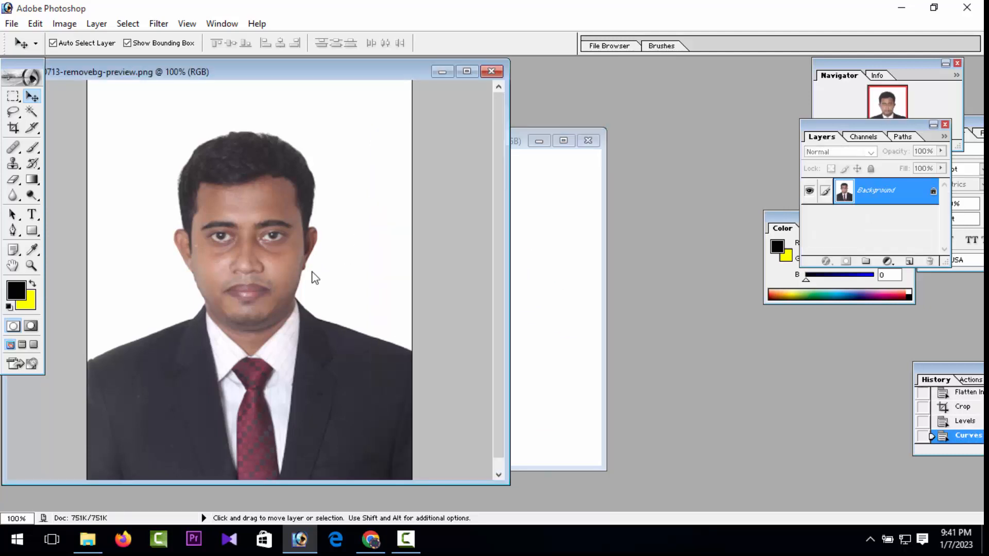
- Deepen the portrait's dark tones with Selective Color, setting Black to +18% for the Blacks using the Relative method
left_click(66, 27)
mouse_move(115, 58)
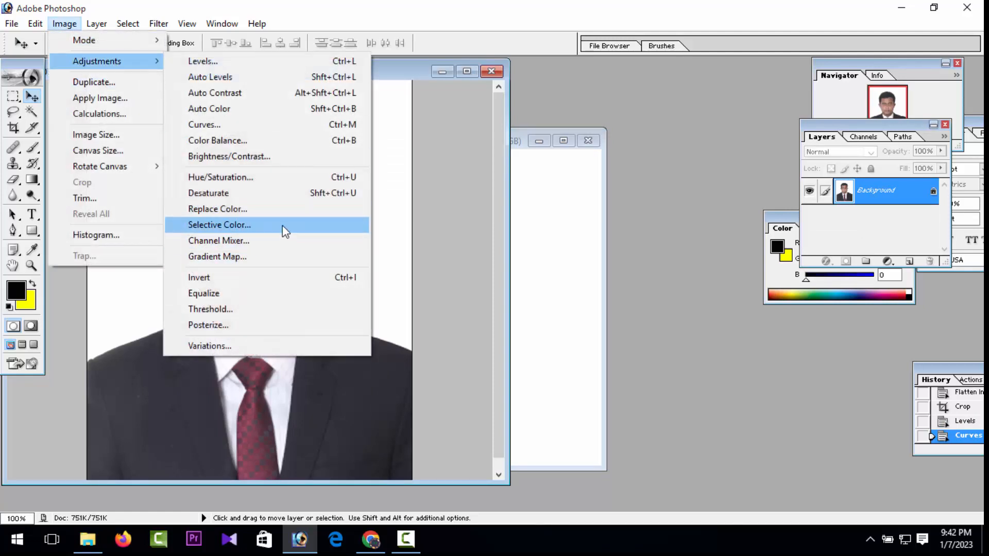
left_click(282, 226)
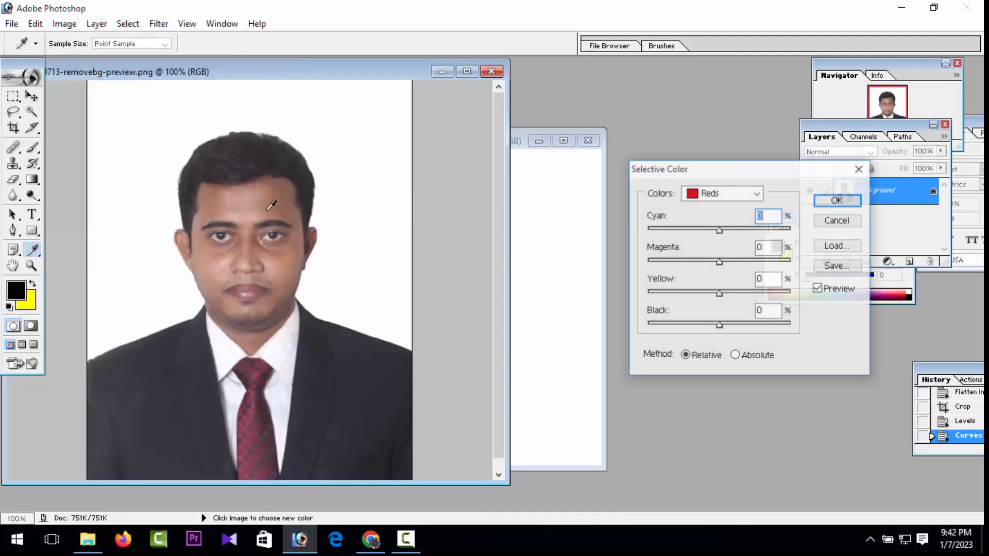
left_click(722, 194)
left_click(707, 301)
left_click_drag(719, 325, 732, 325)
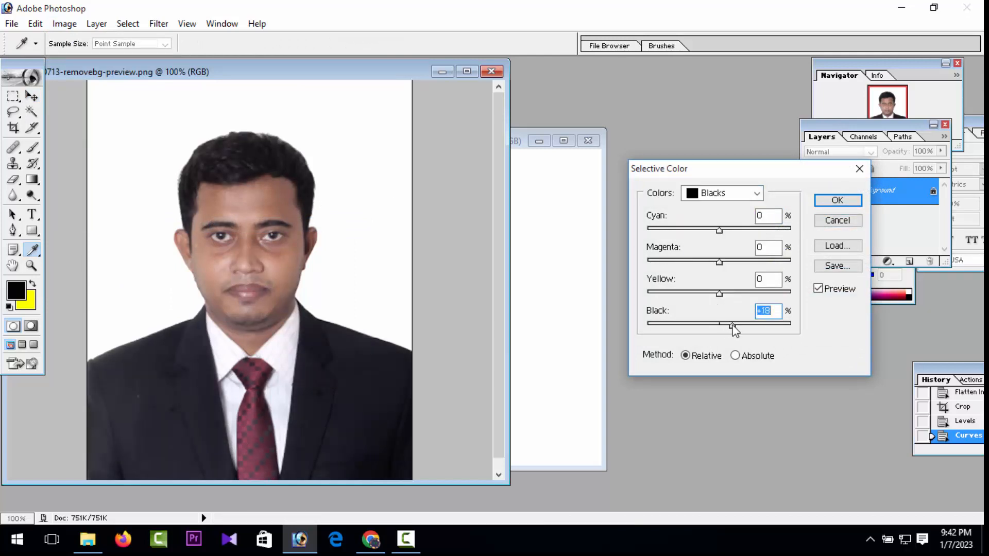
left_click(837, 200)
- Place a copy of the Selective Color version third in the A4 page's top row and return to the portrait document
key("v")
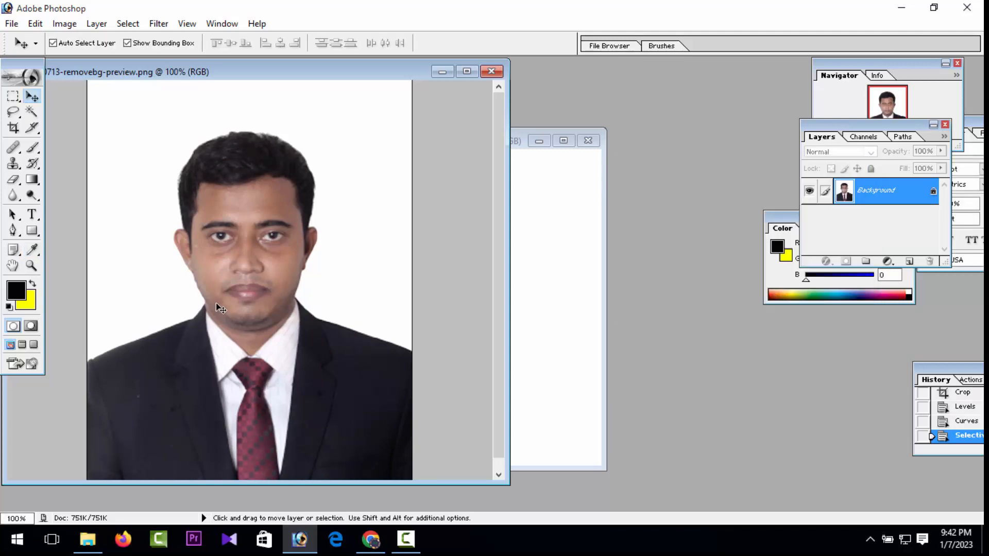
left_click_drag(217, 307, 491, 175)
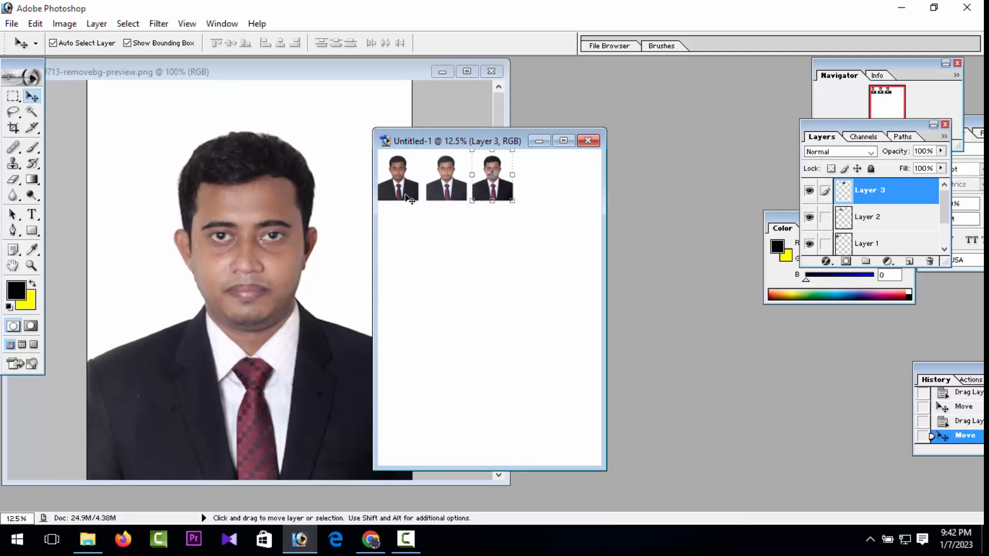
left_click(257, 259)
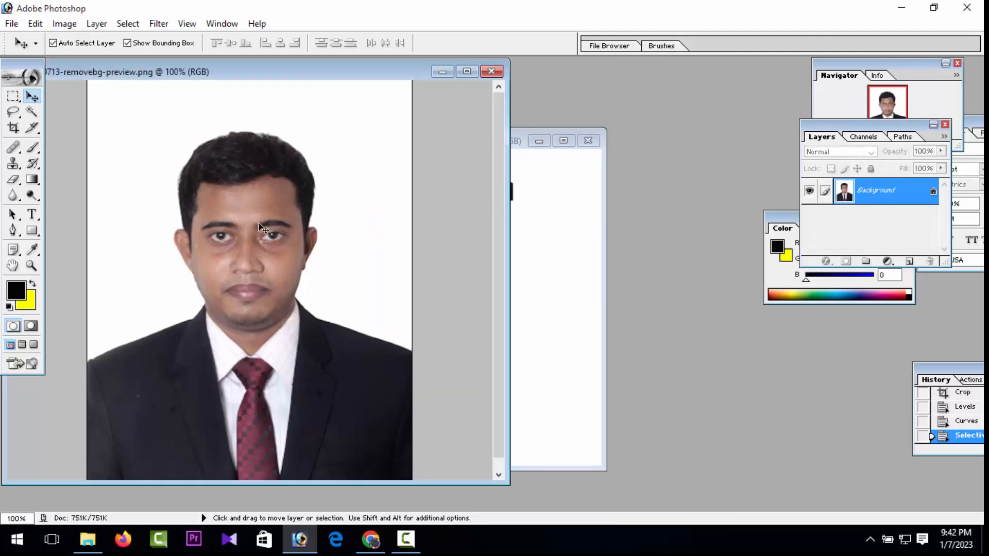
- Apply the Imagenomic Noiseware Professional filter to the portrait with the Default settings
left_click(157, 25)
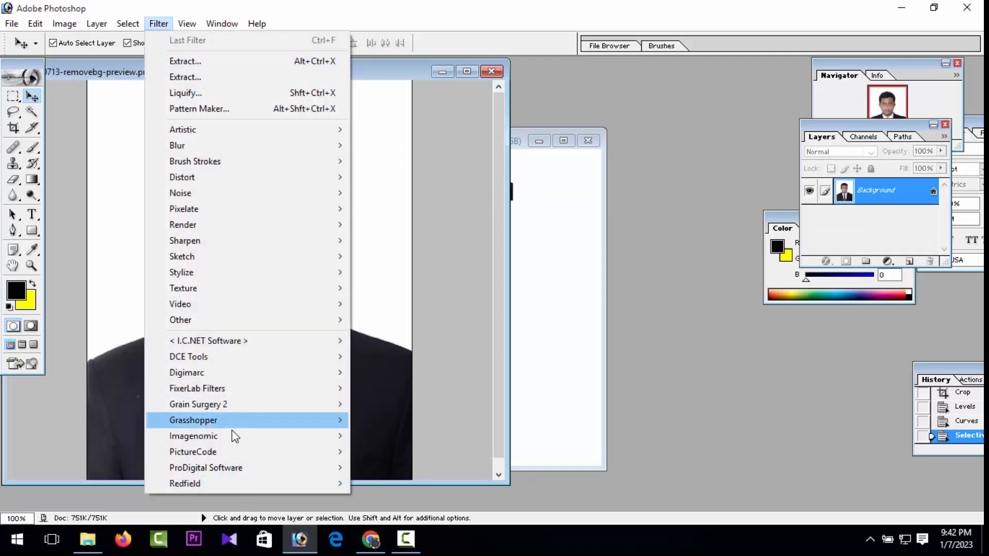
mouse_move(234, 436)
left_click(386, 438)
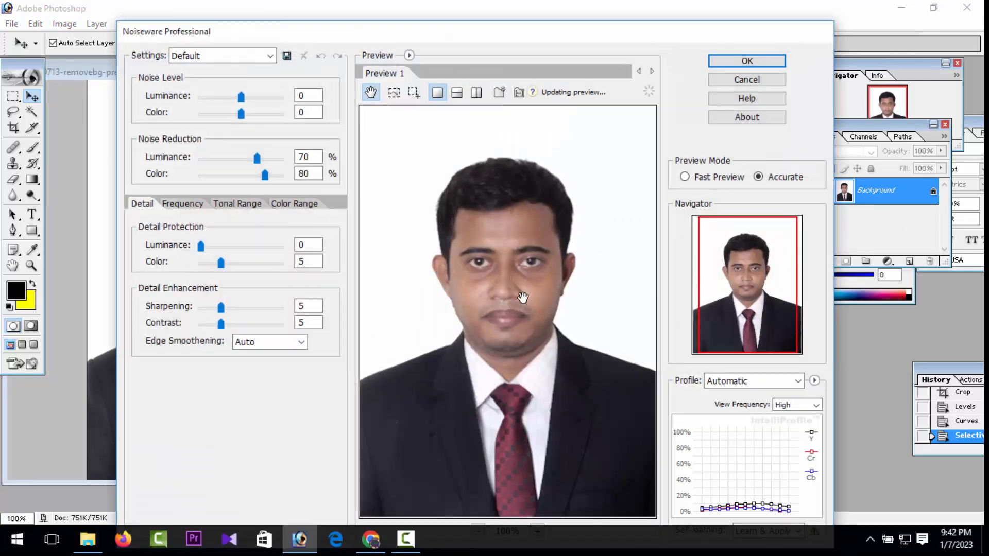
left_click(747, 61)
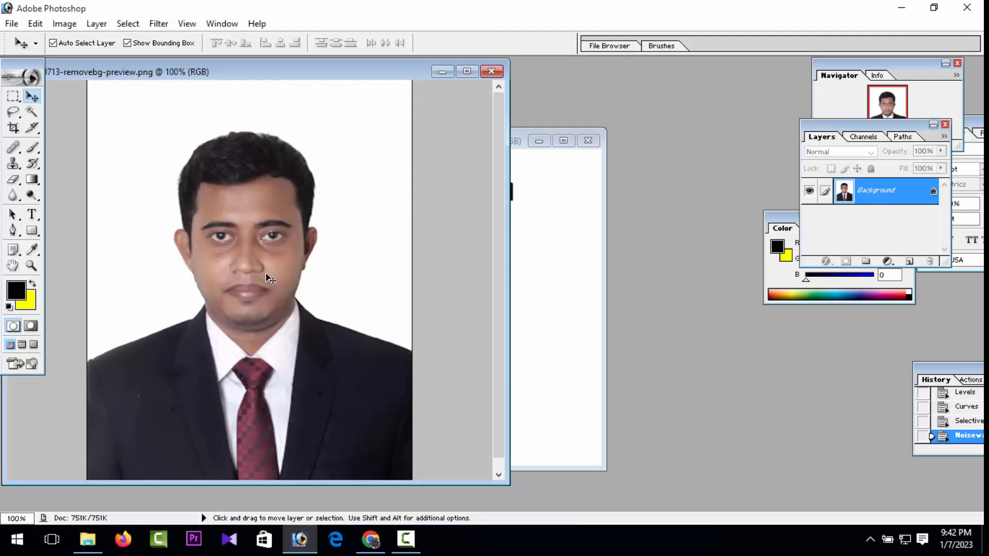
- Brighten the noise-reduced portrait with Levels, setting the RGB white input level to 222 and keeping the midtones at 1.00
key("l")
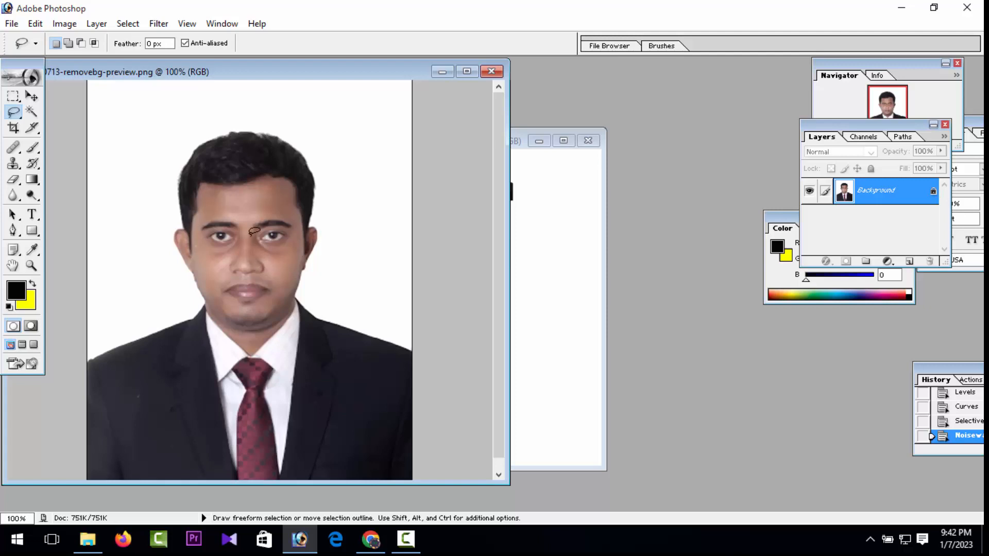
key("ctrl")
key("ctrl+l")
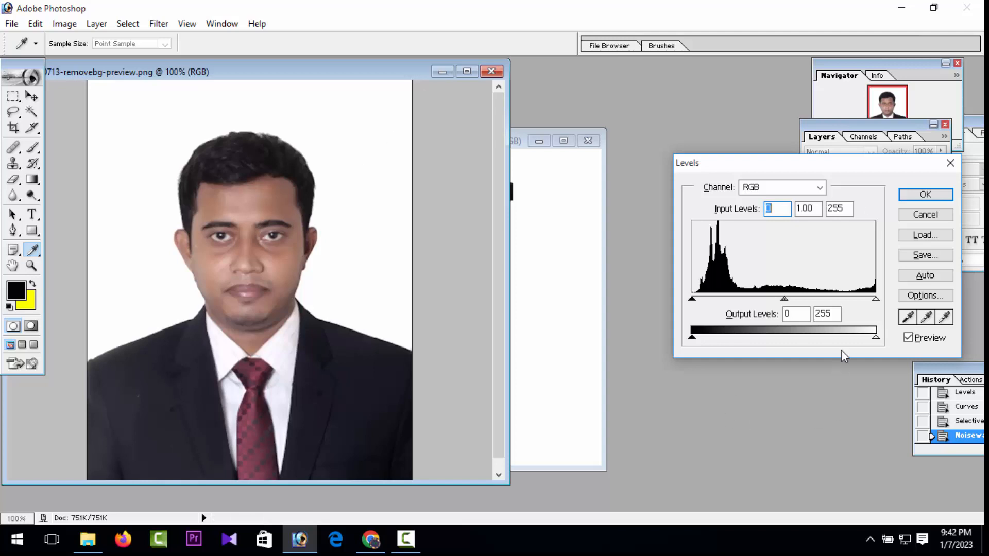
left_click_drag(875, 300, 852, 301)
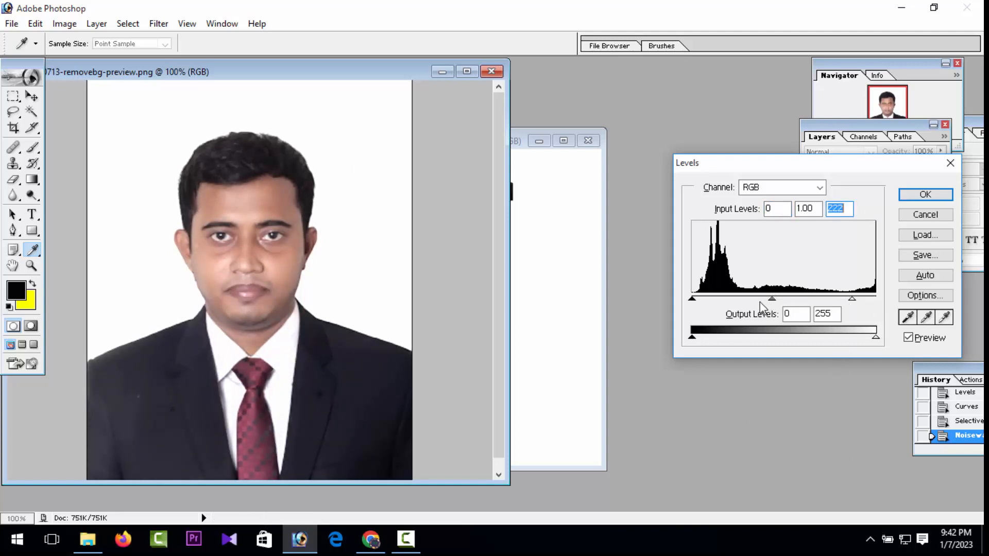
mouse_move(772, 300)
left_mouse_down()
mouse_move(762, 300)
mouse_move(775, 302)
left_mouse_up()
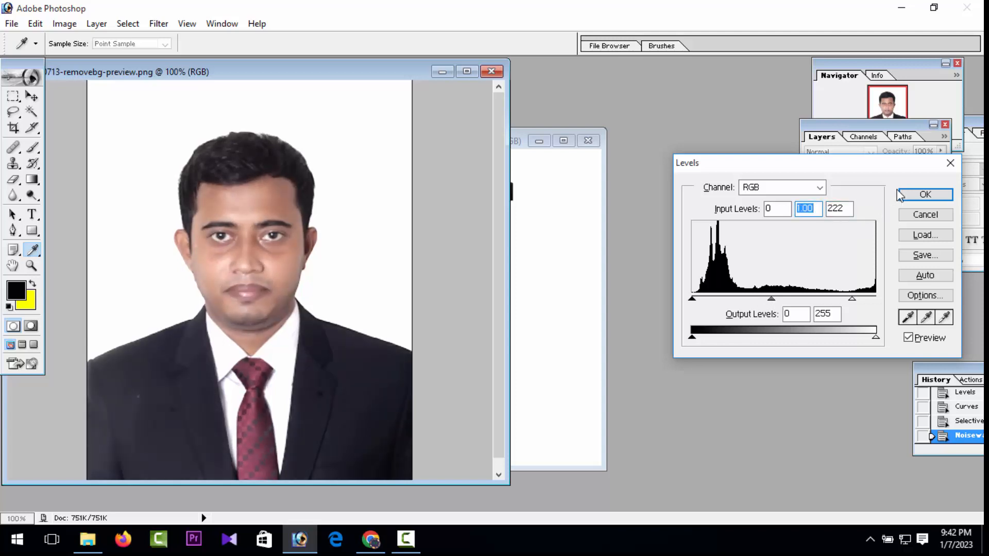
left_click(916, 197)
key("l")
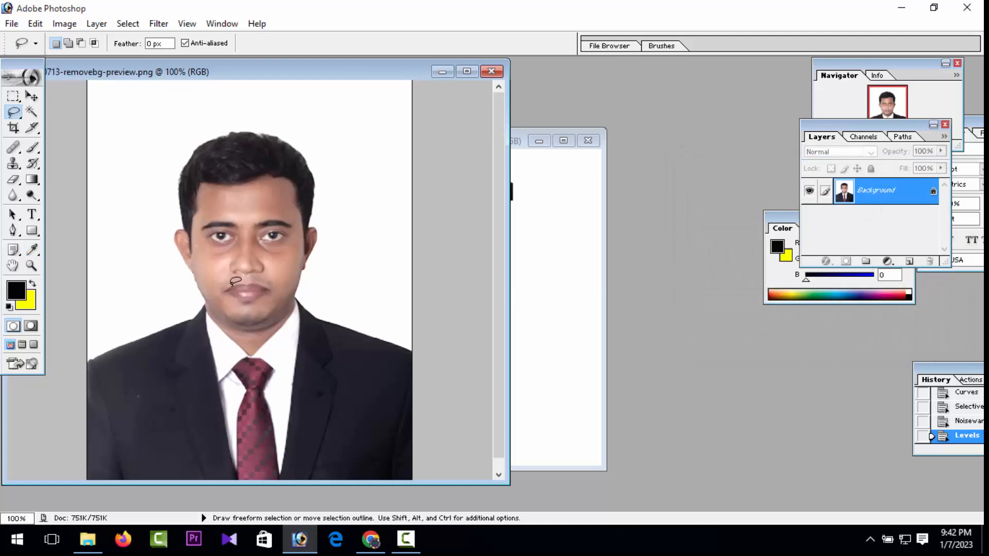
- Place a copy of the Levels-brightened portrait fourth in the A4 page's top row and return to the portrait document
left_click(31, 96)
left_click_drag(464, 241, 531, 170)
left_click(223, 287)
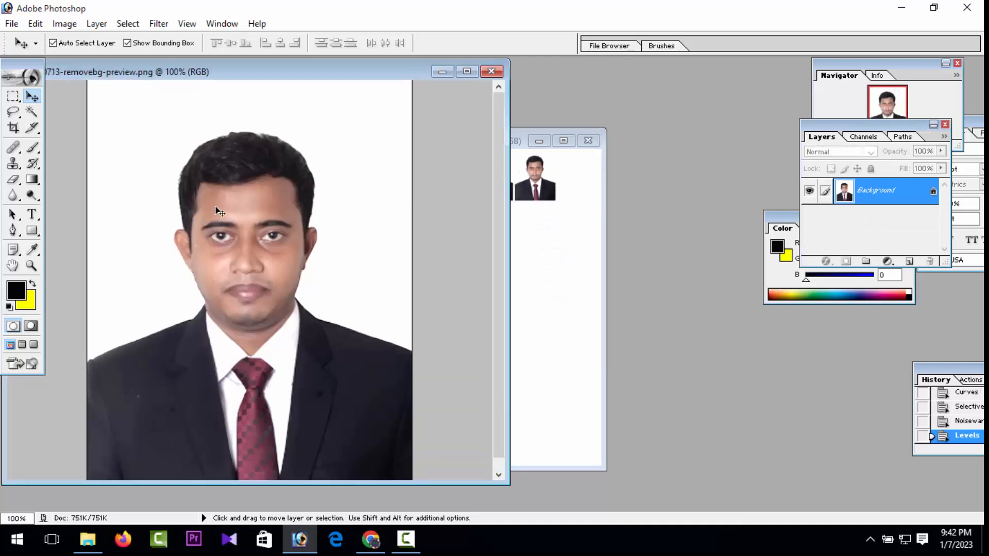
- Lighten the portrait with Selective Color using the Relative method, setting Black to -20% for the Reds and -11% for the Neutrals
left_click(64, 23)
mouse_move(110, 68)
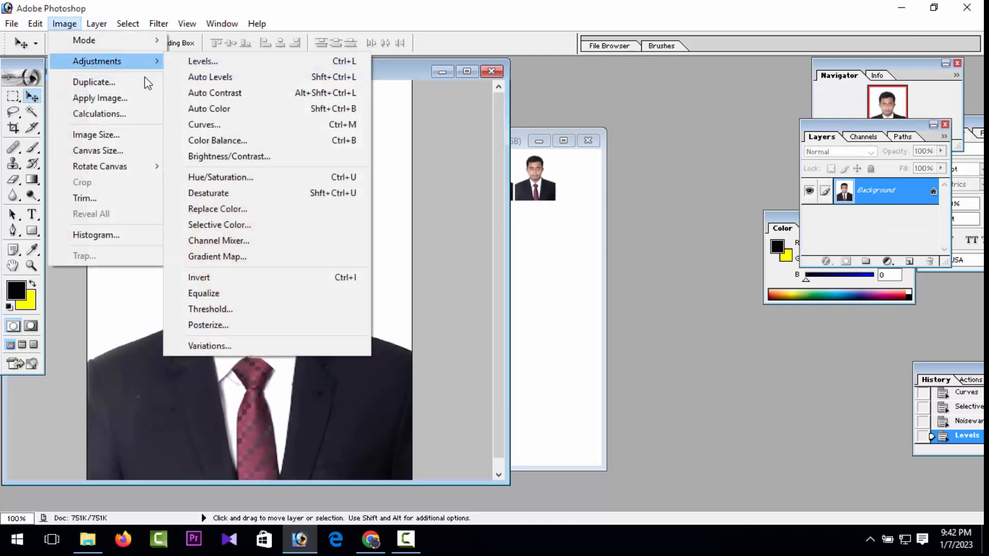
left_click(266, 227)
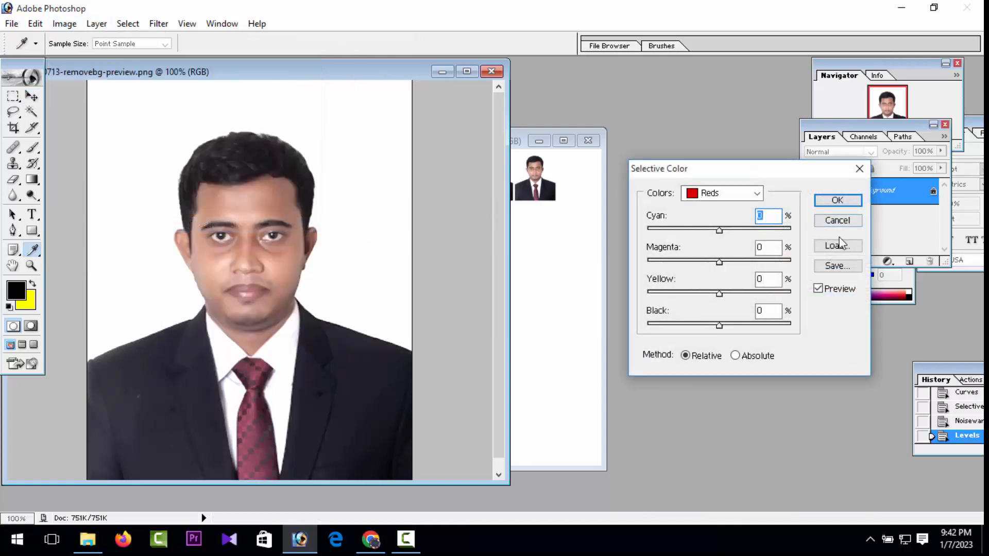
mouse_move(719, 325)
left_mouse_down()
mouse_move(696, 325)
mouse_move(705, 326)
left_mouse_up()
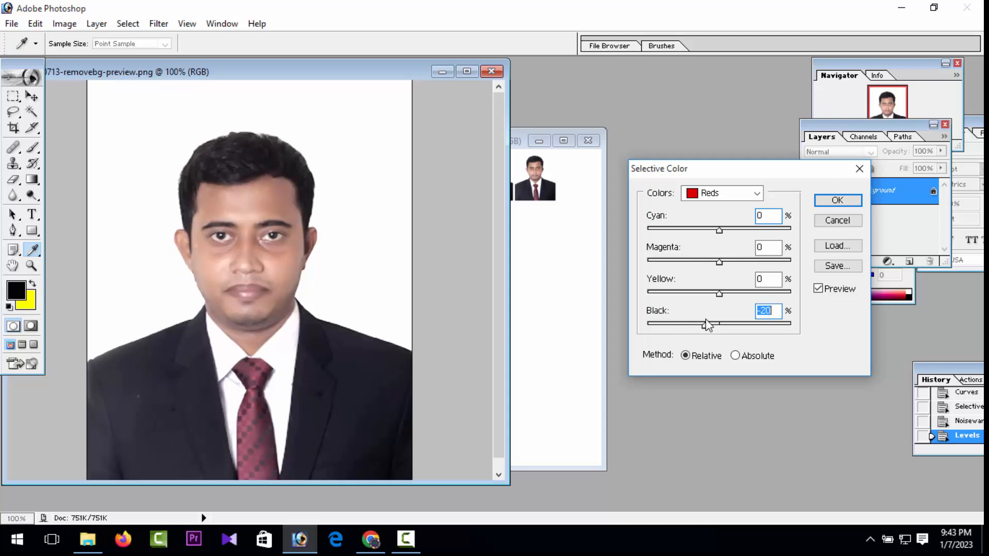
left_click(722, 195)
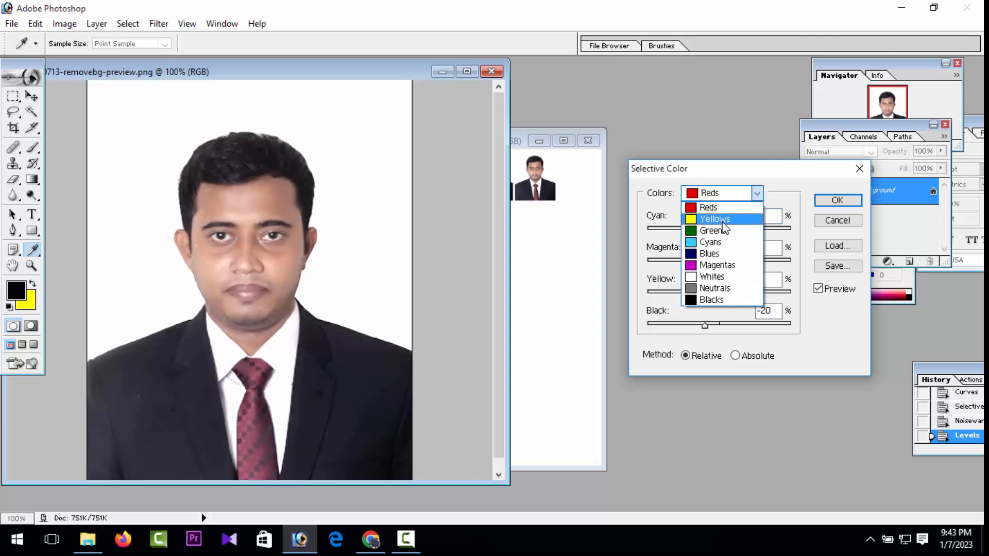
left_click(721, 290)
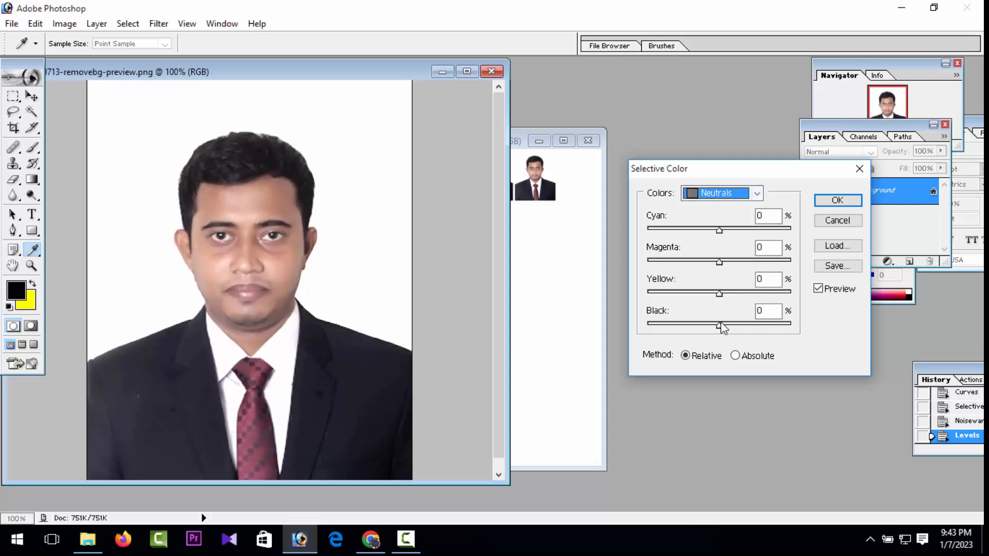
left_click_drag(720, 325, 712, 326)
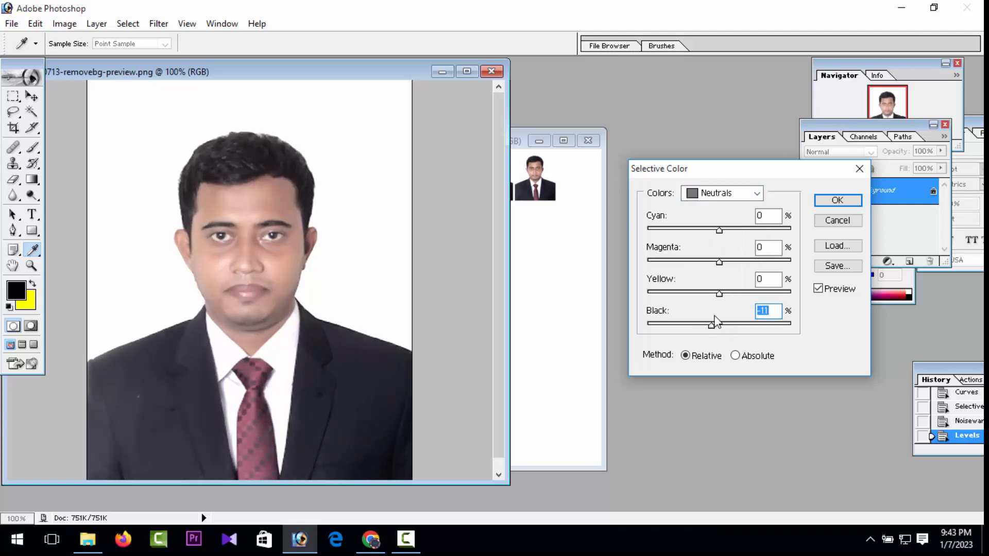
- Set Black to +21% for the Whites in Selective Color and apply the adjustment to the portrait
double_click(708, 193)
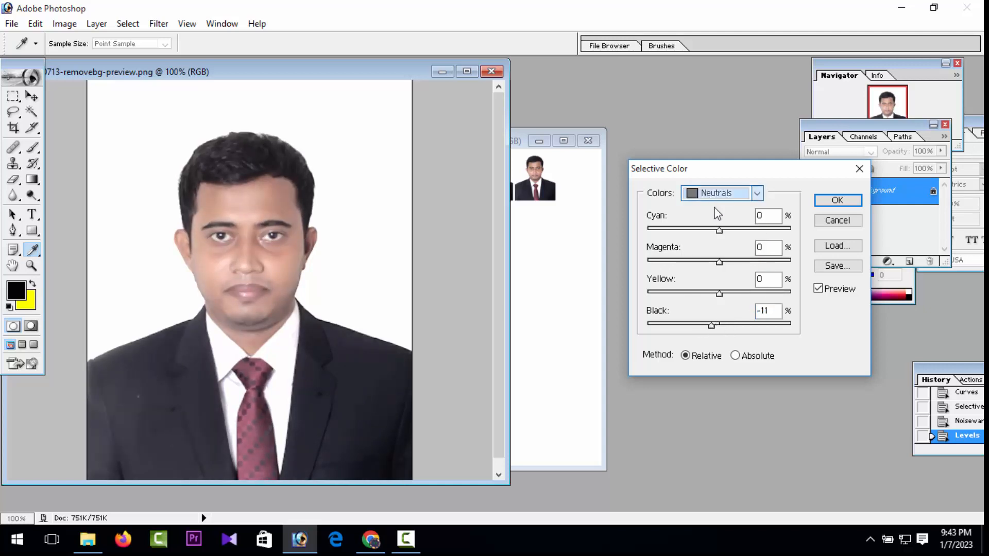
left_click(719, 195)
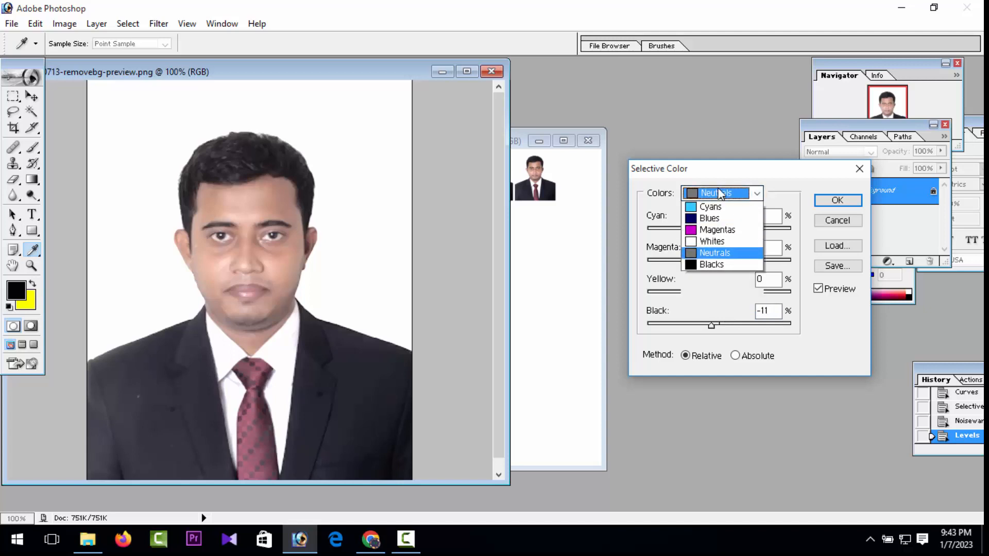
left_click(721, 277)
left_click_drag(719, 325, 734, 327)
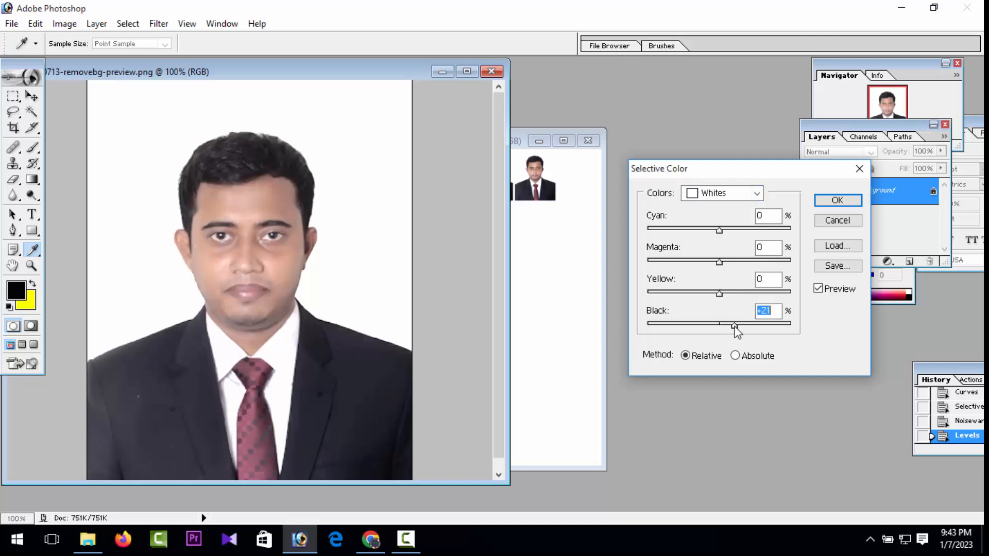
left_click(835, 202)
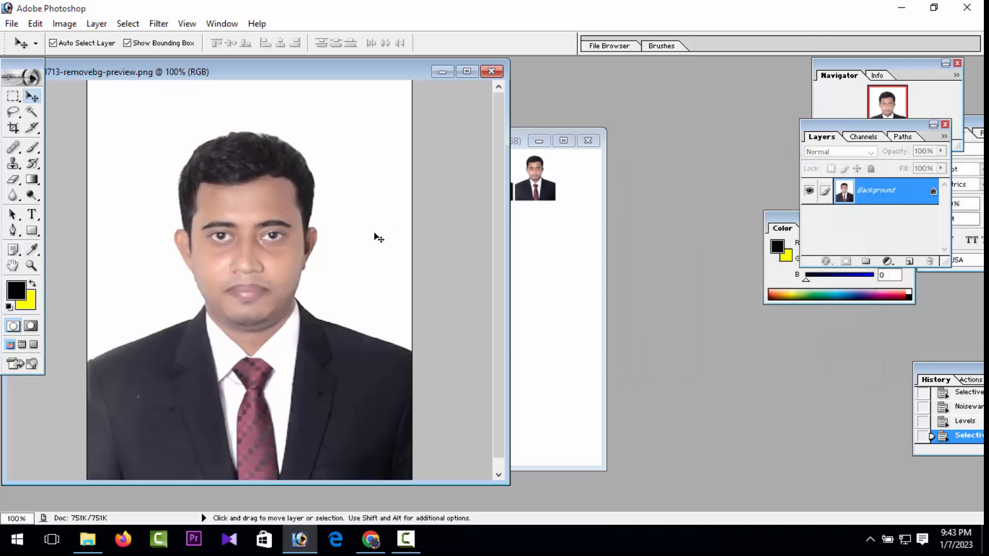
- Copy the newly adjusted portrait onto the A4 page and align it as the fifth picture in the top row
left_click_drag(278, 243, 574, 293)
key("ctrl+t")
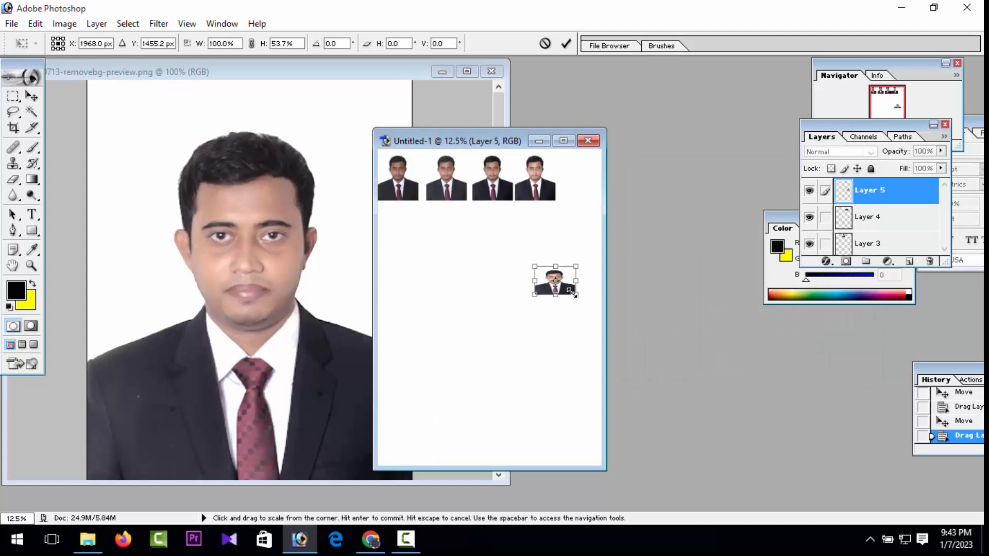
key("Escape")
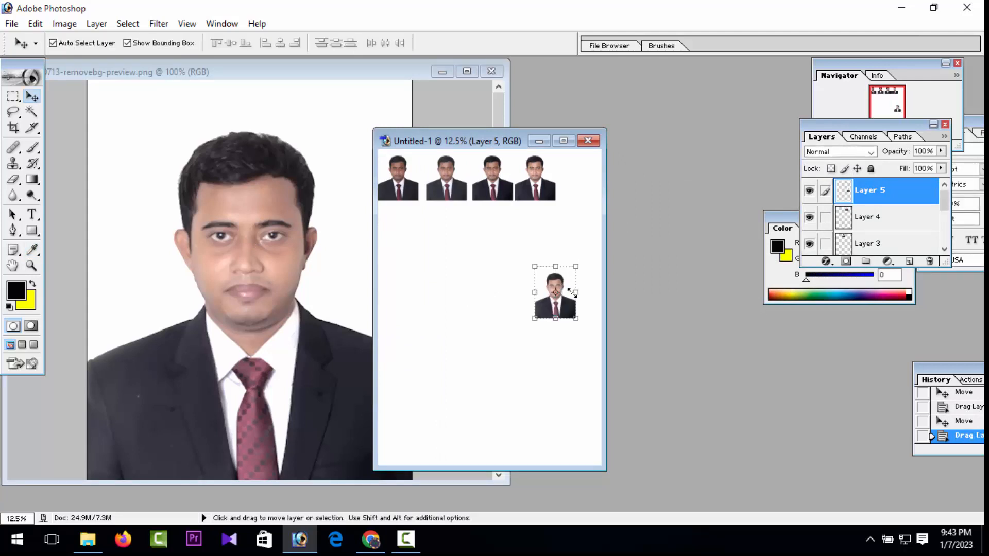
left_click_drag(557, 305, 580, 192)
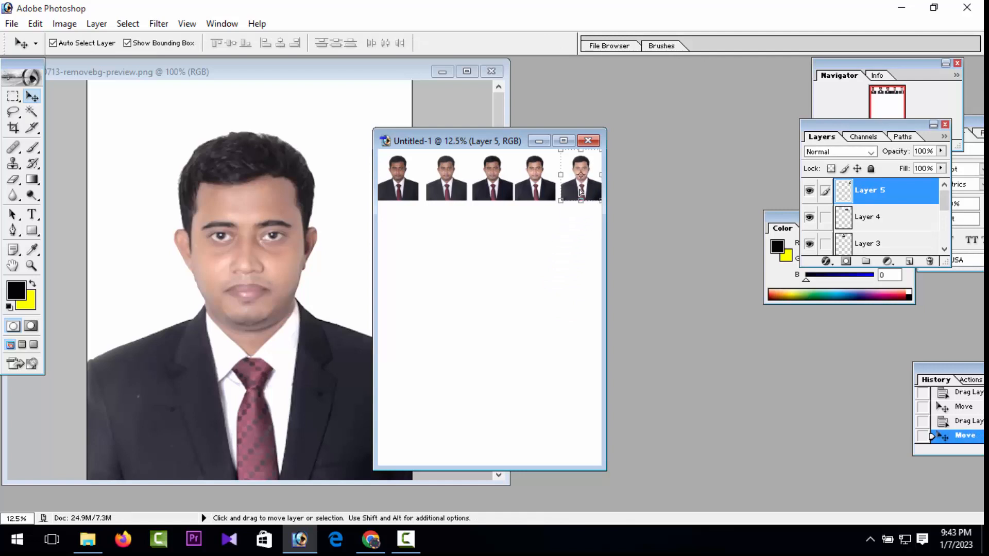
key("Left")
key("Left")
key("Left")
key("Left")
key("Left")
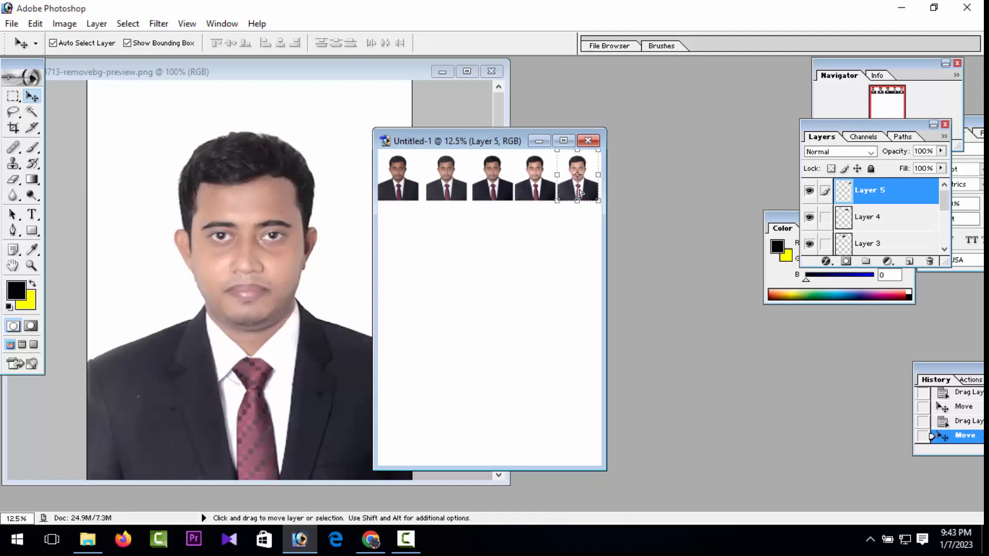